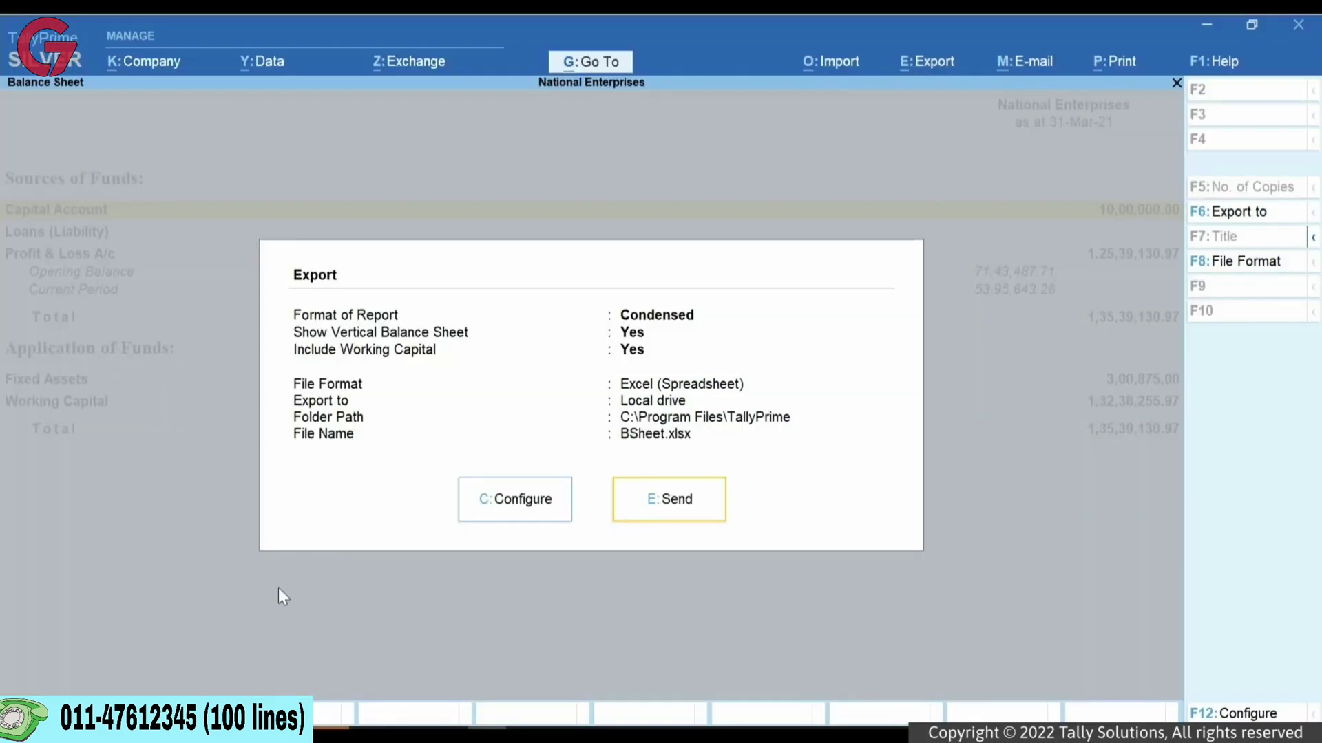
Step: Send the Balance Sheet export to Excel, triggering the trusted-location error
key(Return)
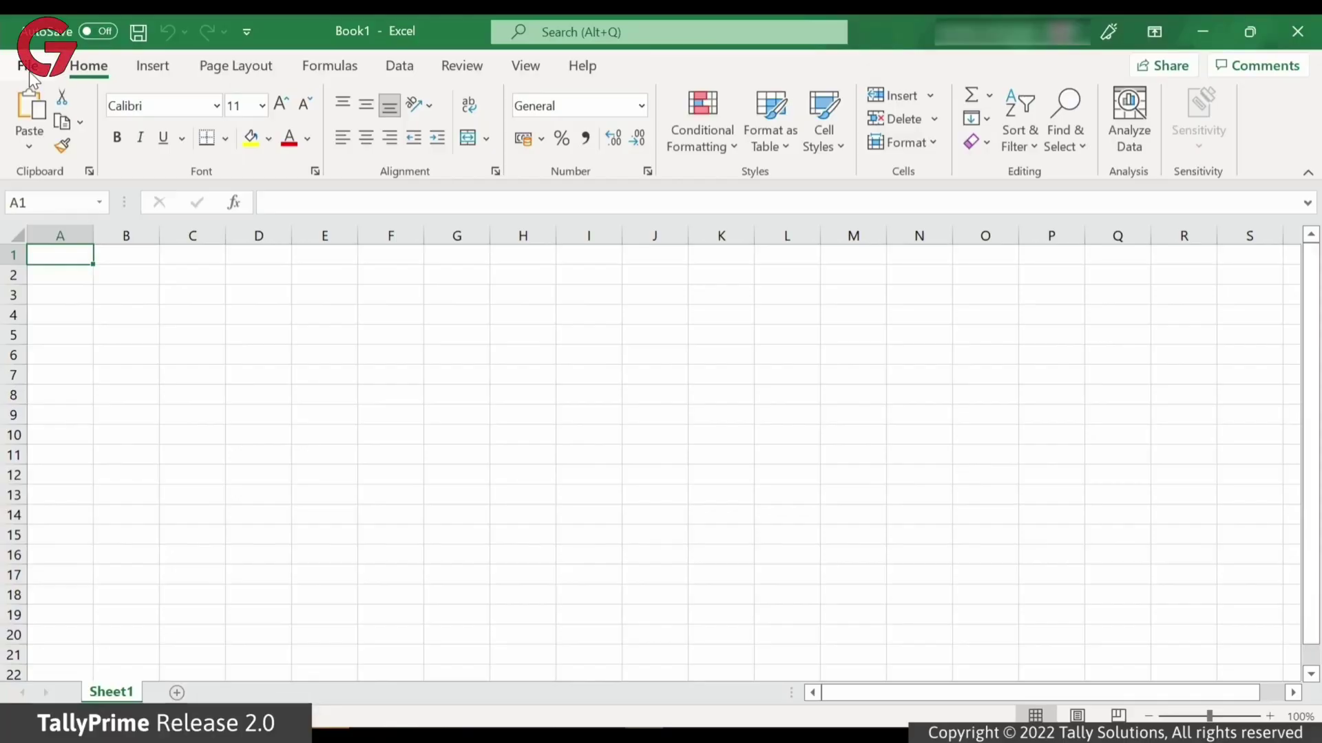
Step: Open Excel Options from the File menu and go to the Trust Center page
click(27, 65)
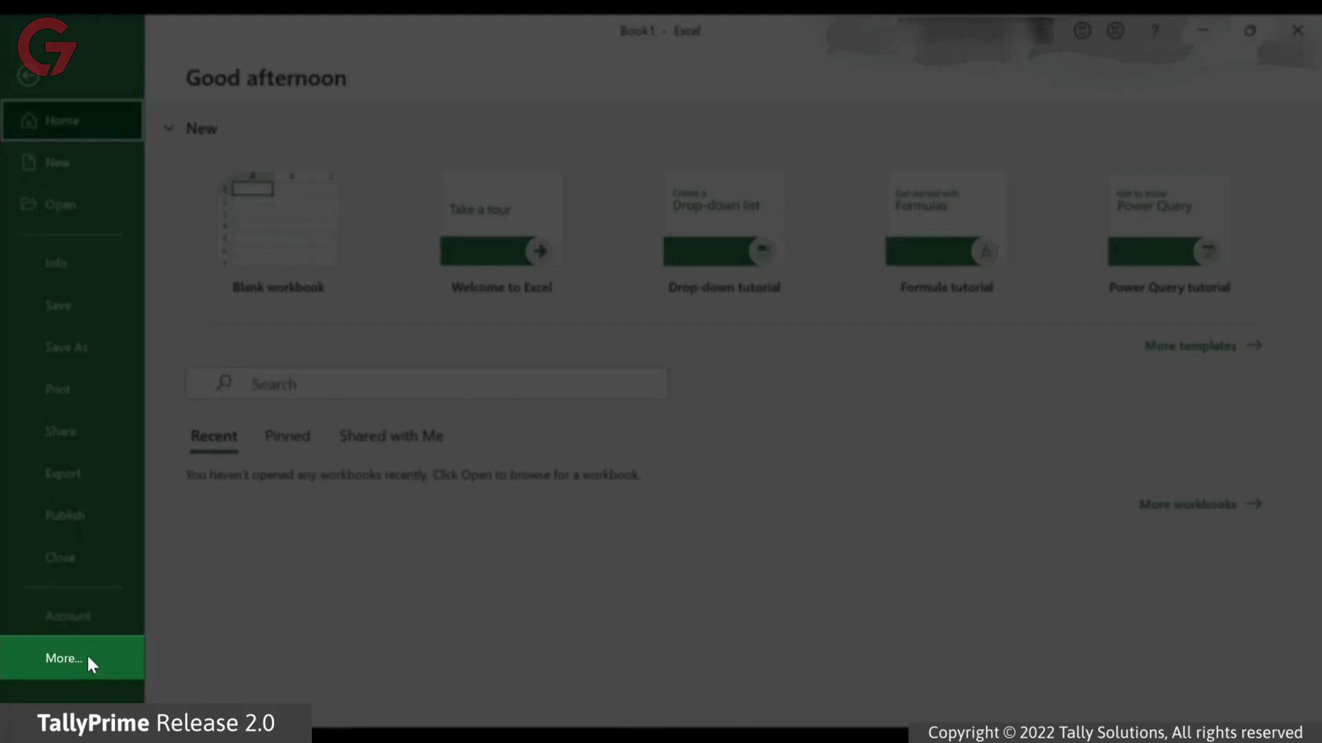
click(87, 658)
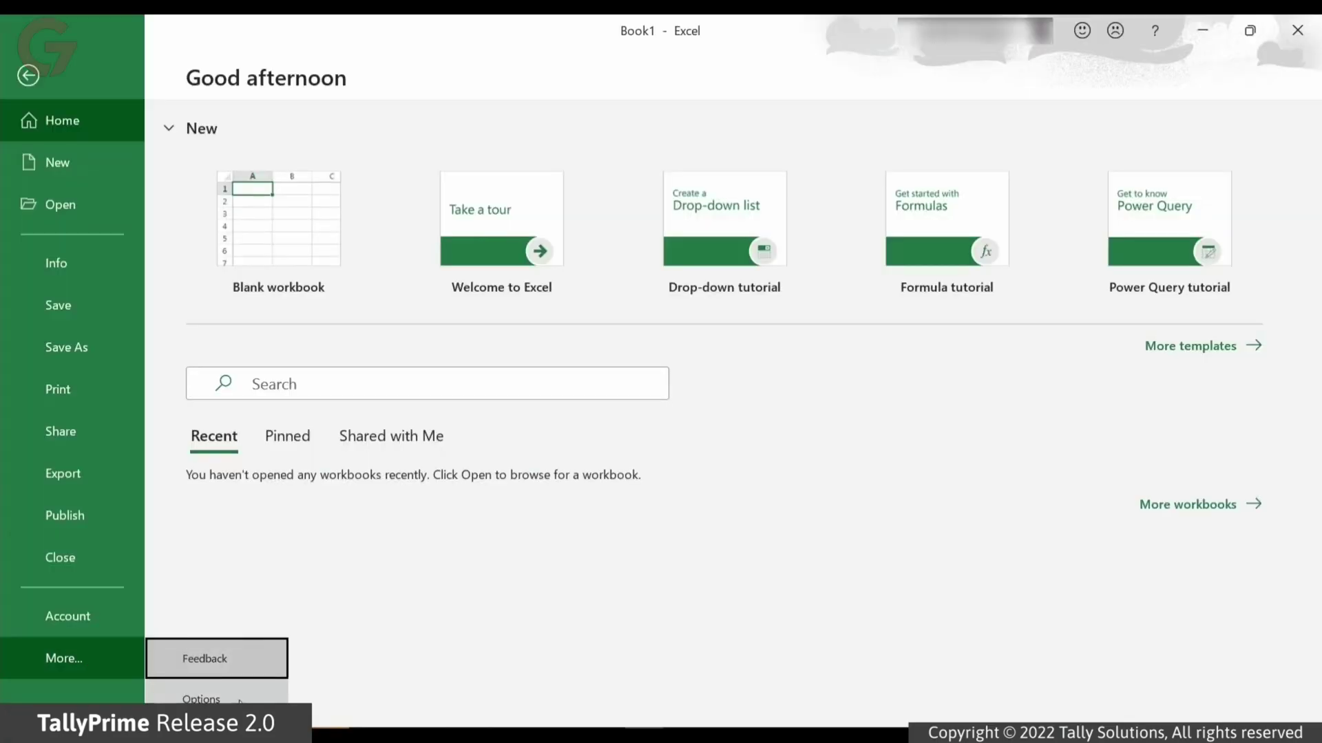
click(201, 699)
click(306, 398)
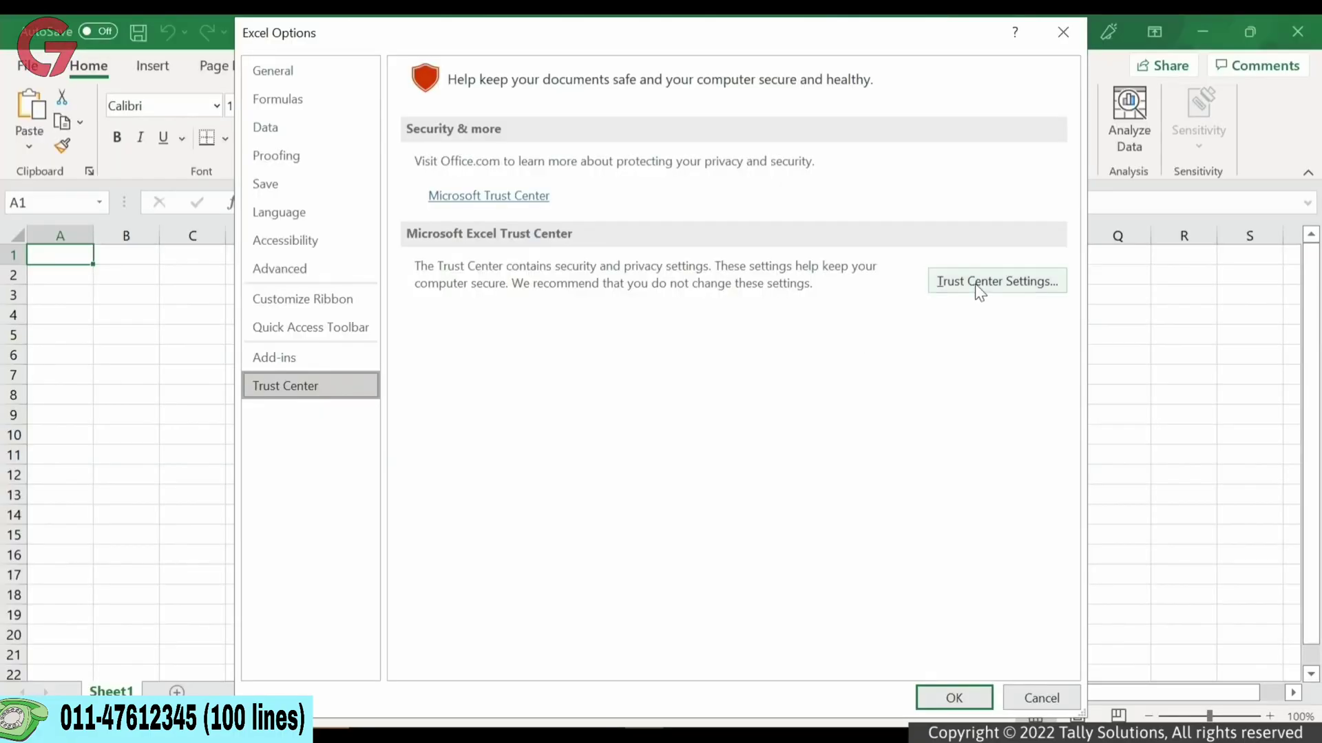
Step: Open Trust Center Settings and show the Trusted Locations list
click(997, 281)
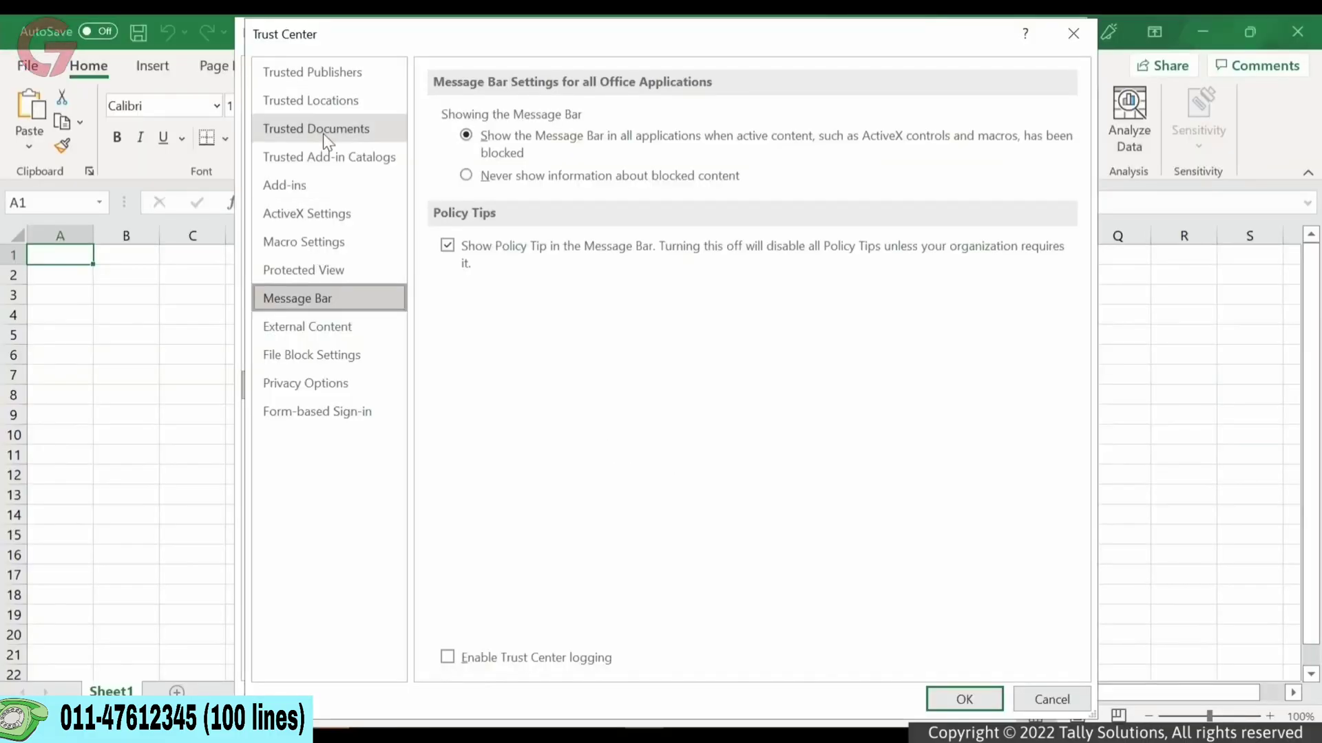
click(310, 101)
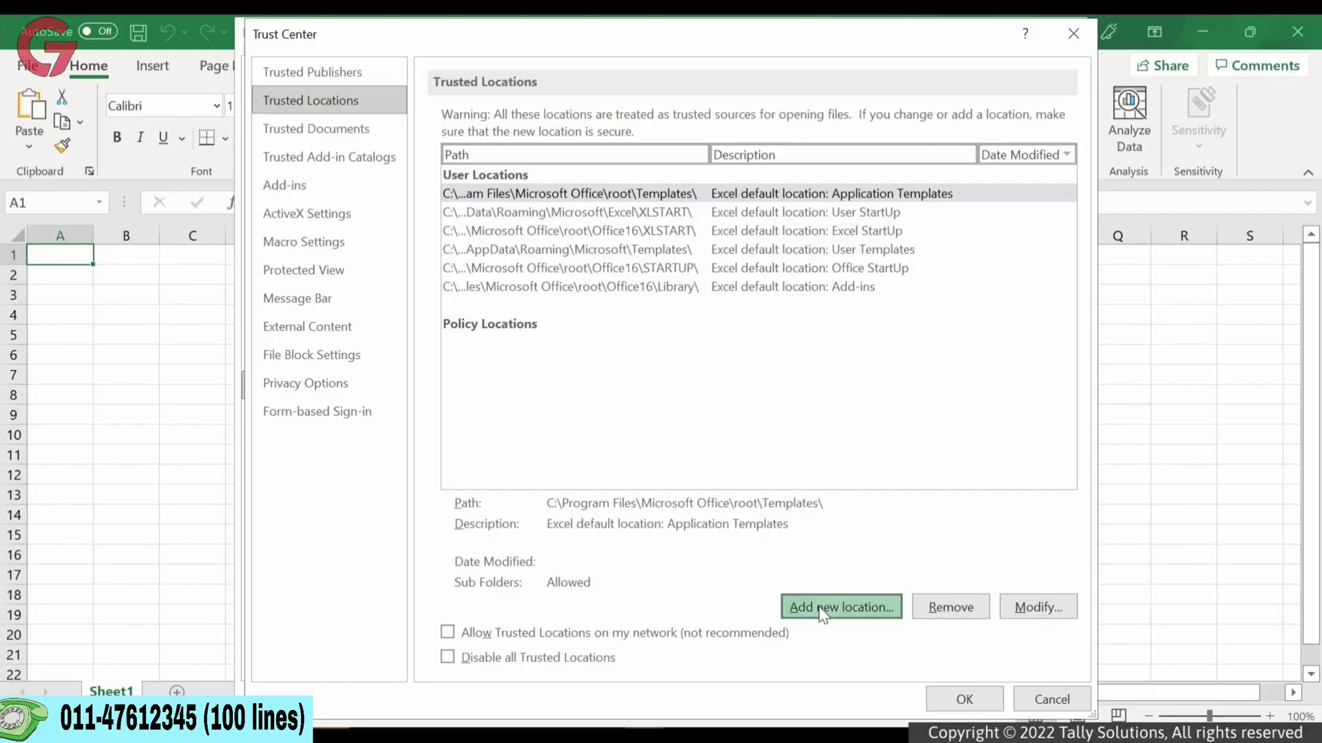
Step: Add a new trusted location with path C:\TallyPrime\Data, trusting its subfolders too
click(823, 613)
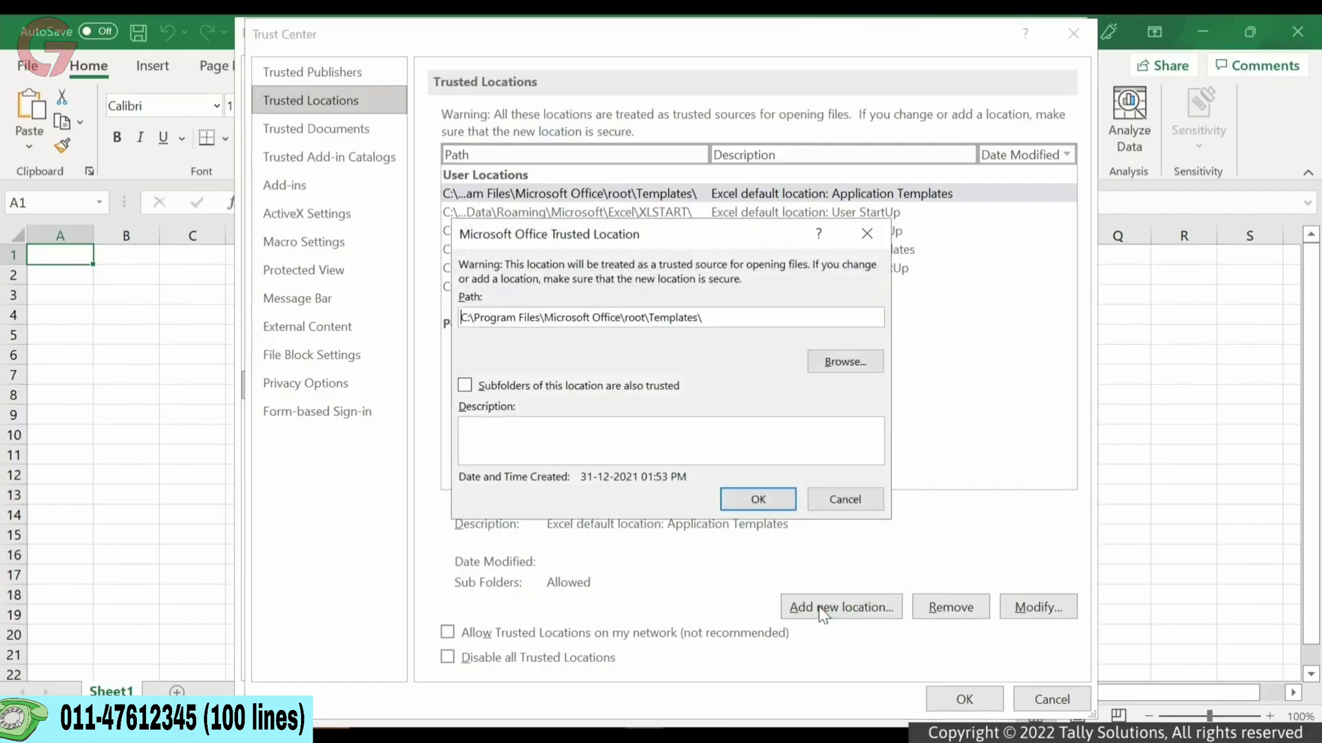
triple_click(619, 317)
text(C:\TallyPrime\)
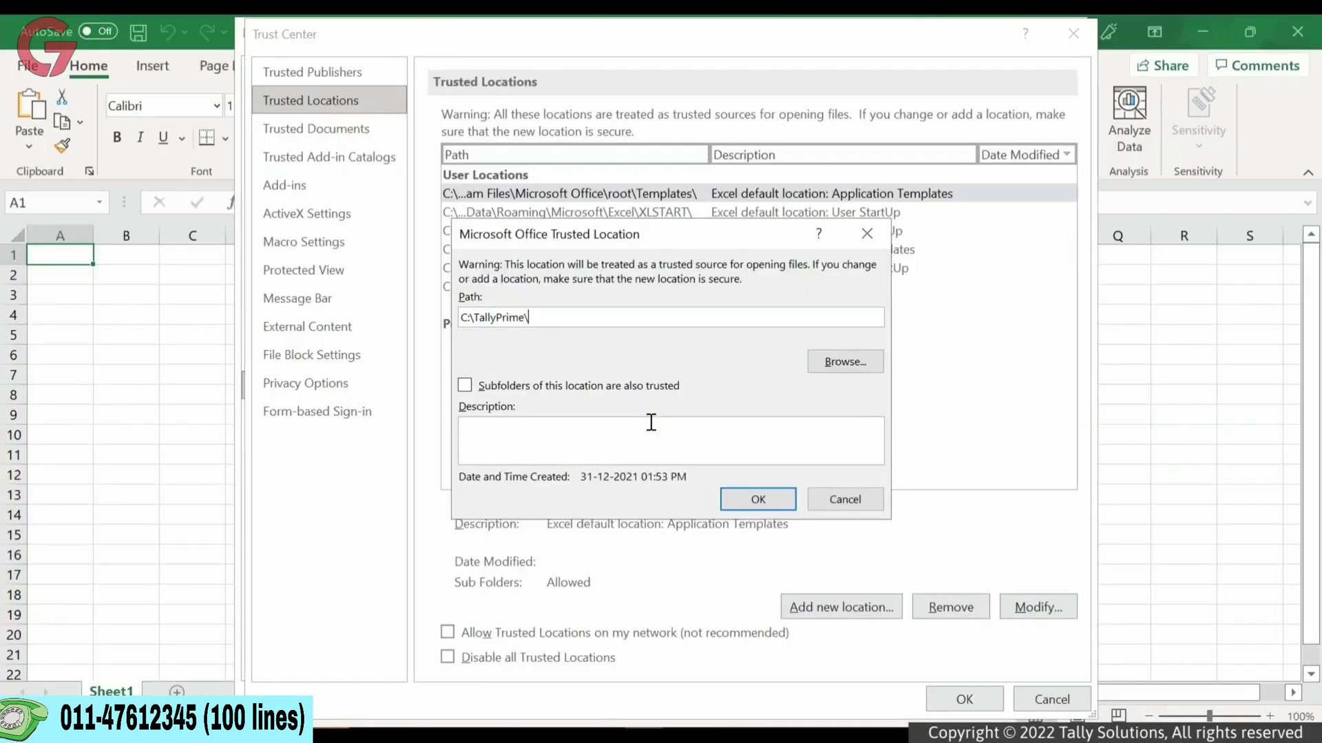
text(ata)
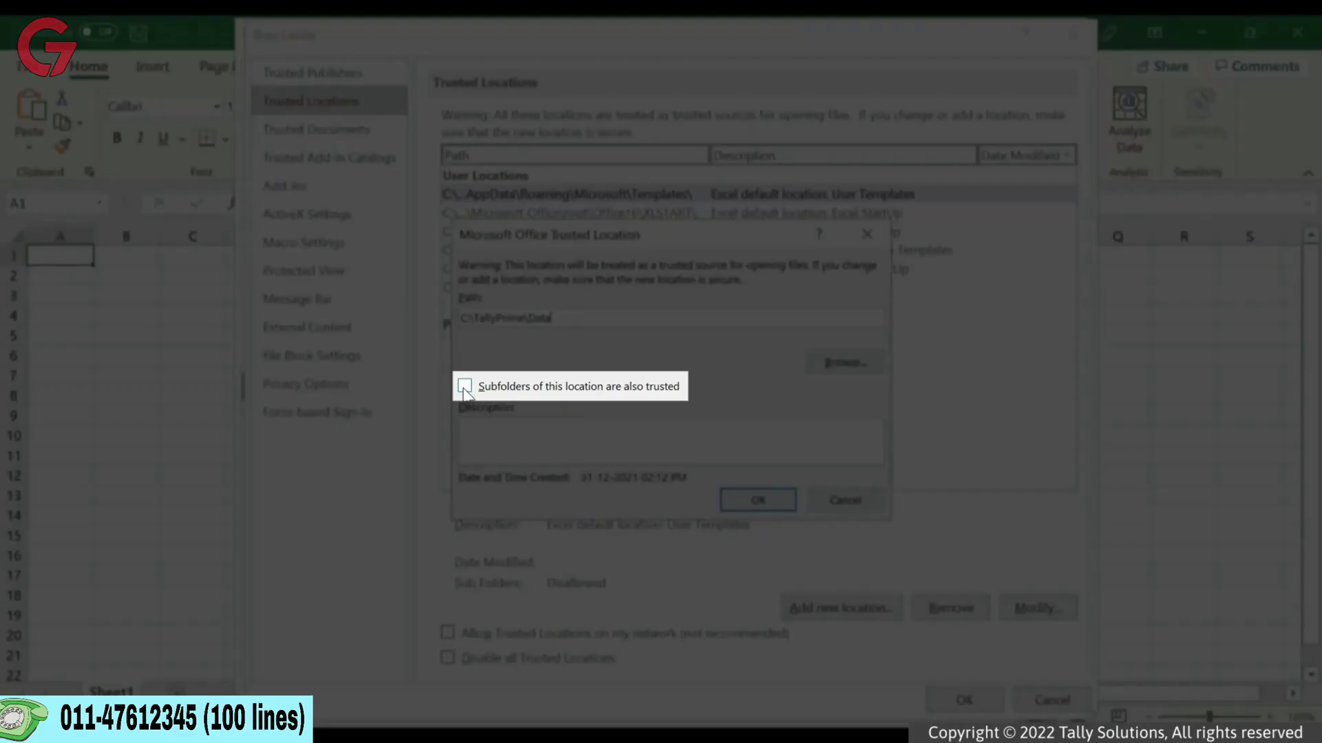
click(464, 386)
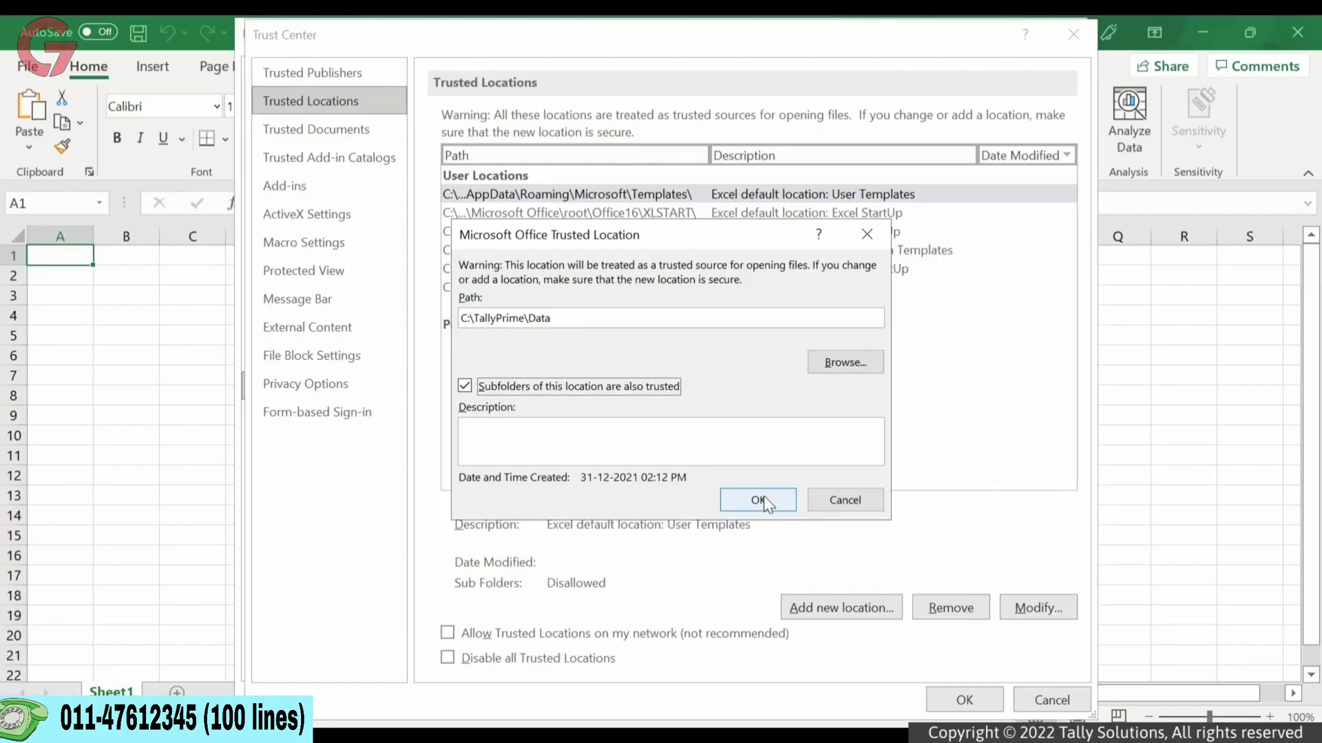
Step: Confirm the C:\TallyPrime\Data location and close the Trust Center settings
click(764, 503)
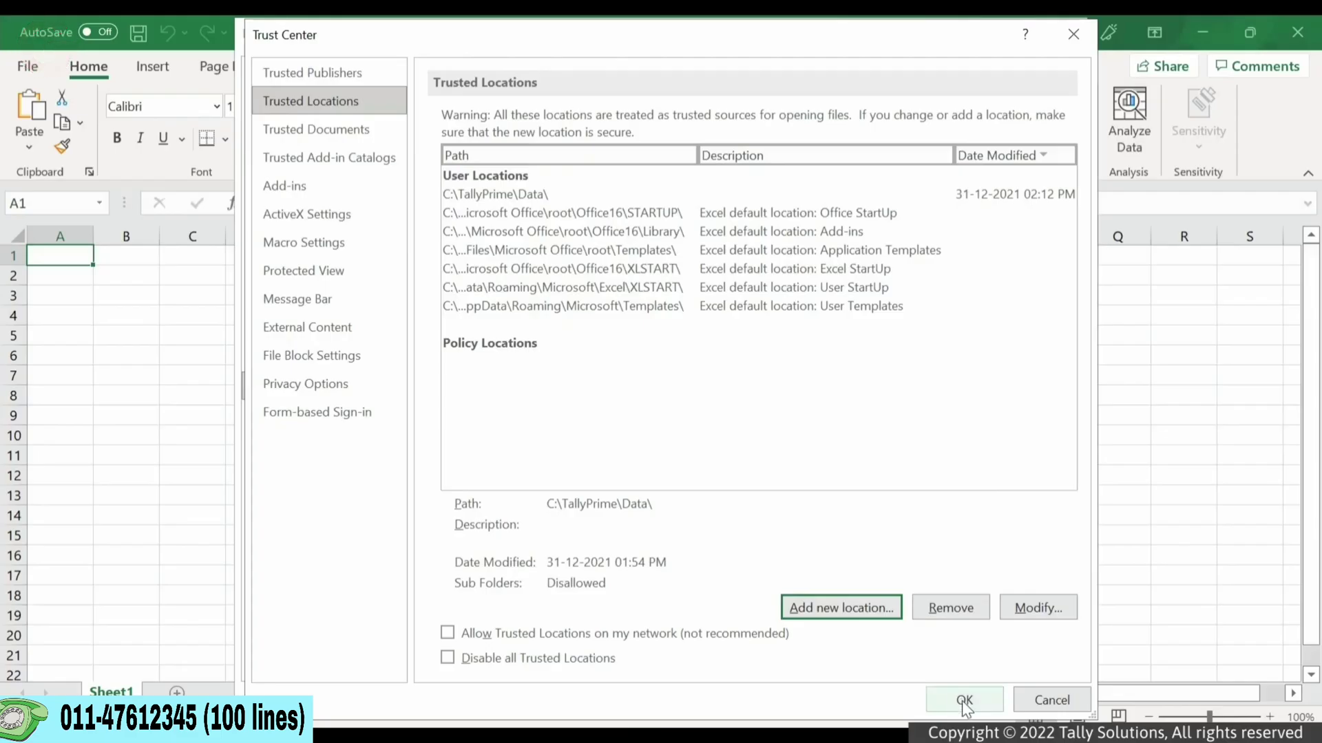
click(965, 703)
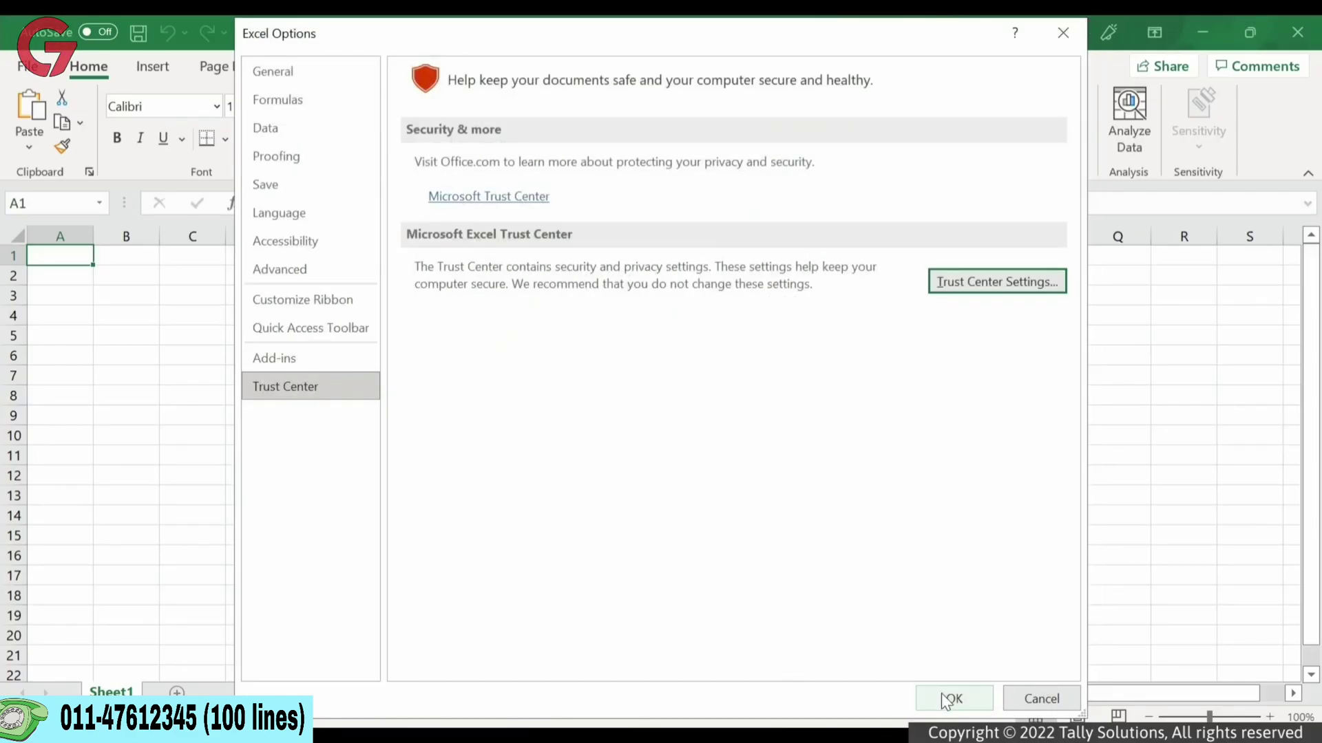